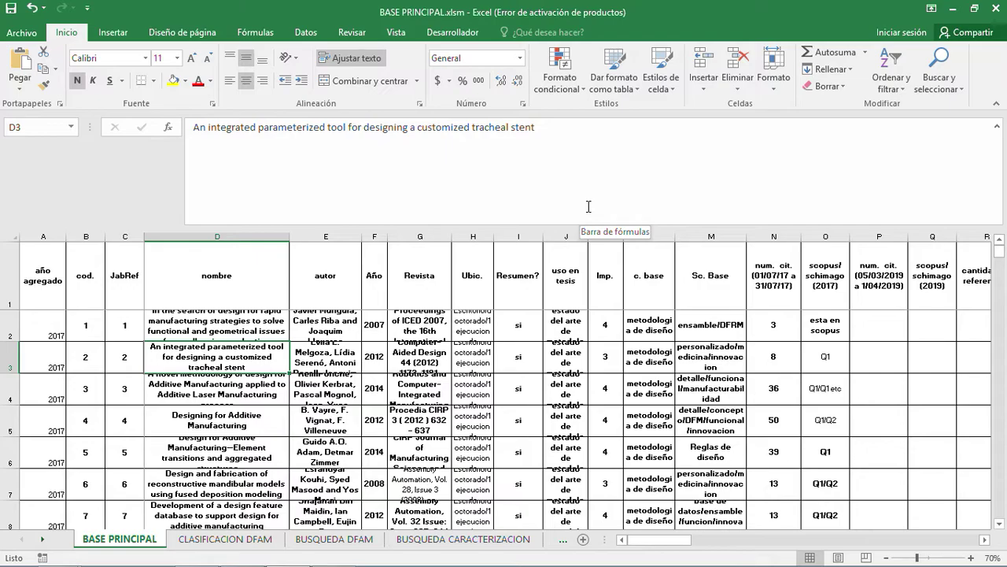
pyautogui.moveTo(675, 9); pyautogui.dragTo(519, 69)
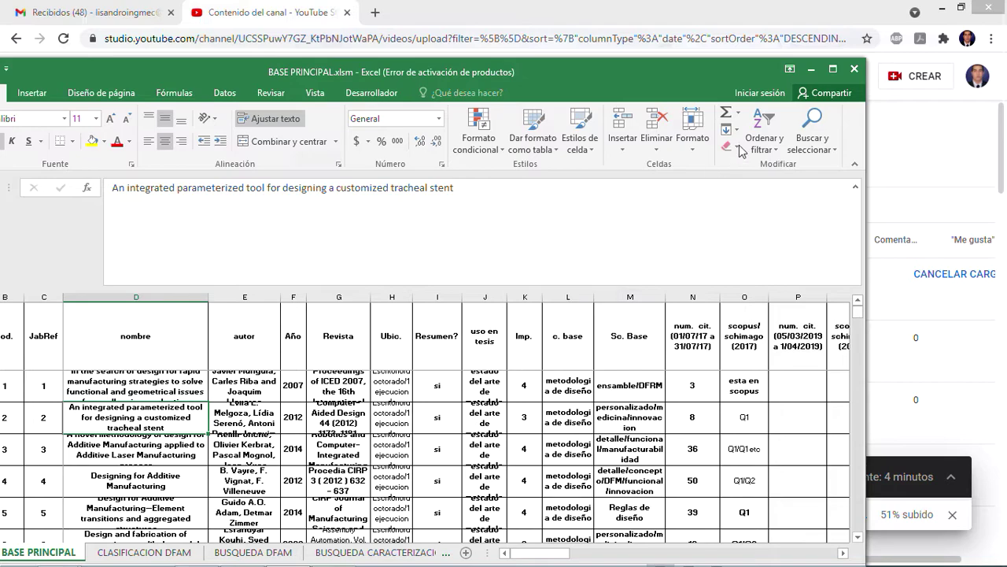
pyautogui.click(833, 69)
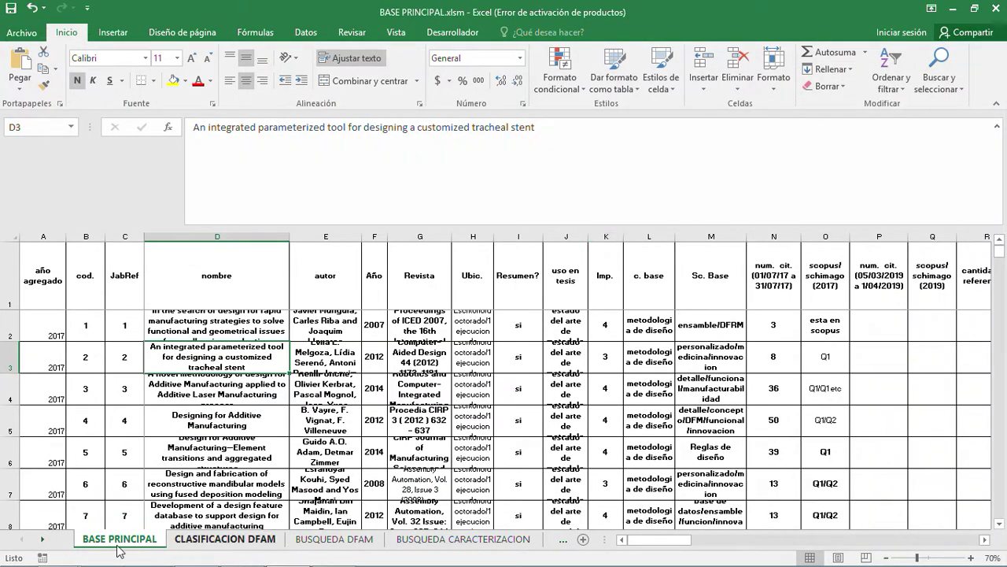
# Look through the classification, DFAM search, characterization search and search suggestions sheets, ending on the BUSQUEDA DFAM sheet.
pyautogui.click(239, 543)
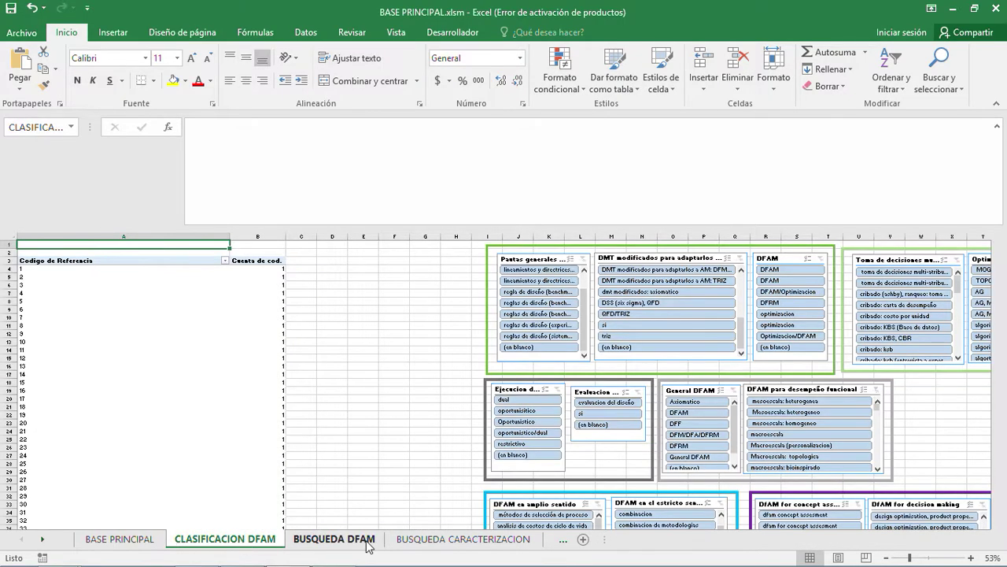
pyautogui.click(363, 545)
pyautogui.click(436, 544)
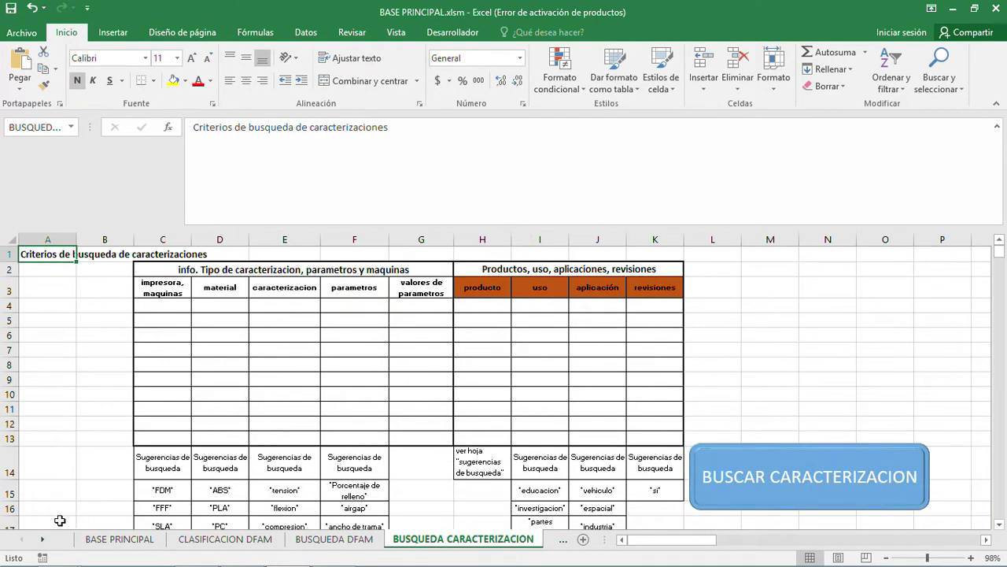
pyautogui.click(42, 540)
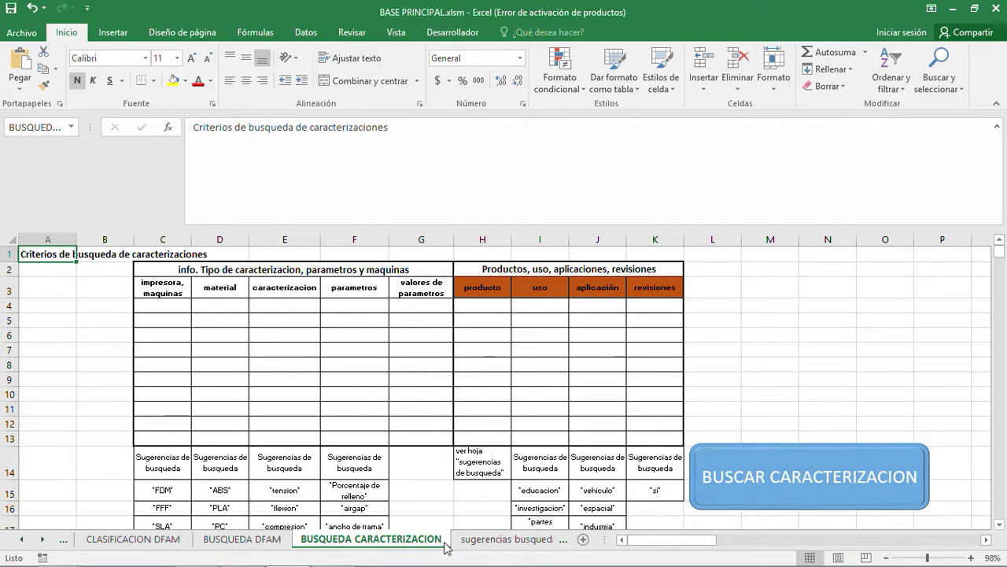
pyautogui.click(496, 548)
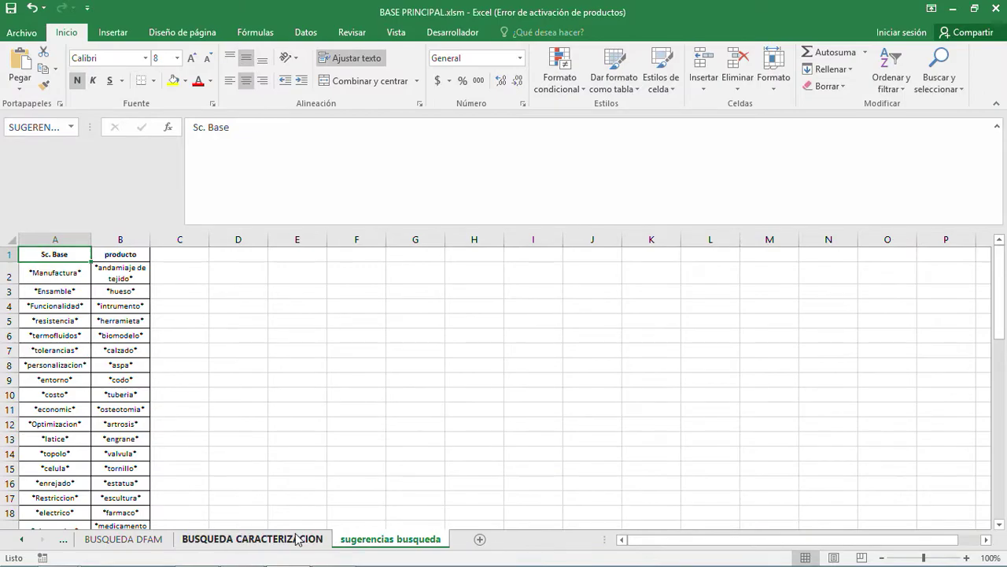
pyautogui.click(297, 539)
pyautogui.click(139, 542)
pyautogui.click(22, 540)
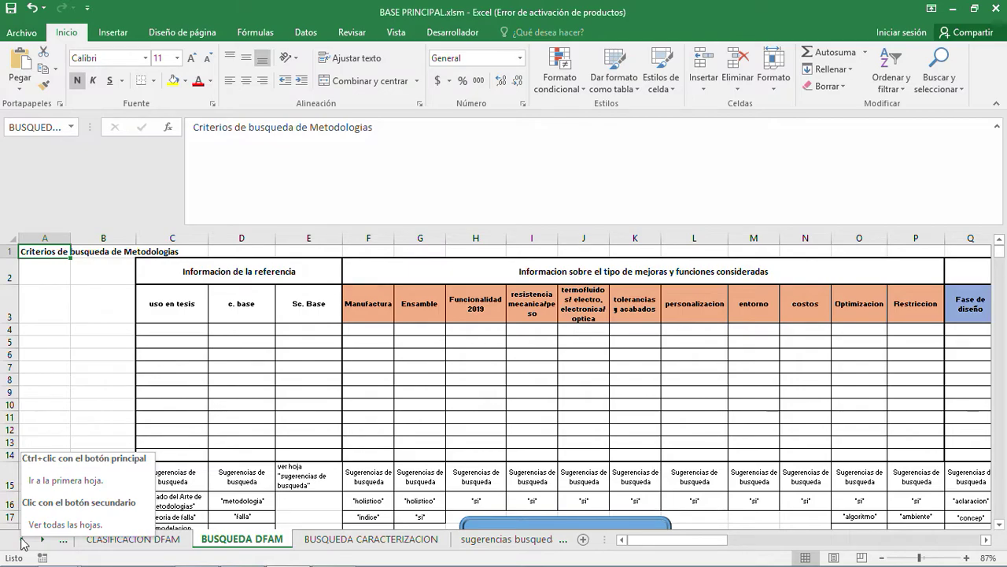
# Examine the methodology search criteria along row 4, from uso en tesis through revisiones and back to the start.
pyautogui.click(169, 329)
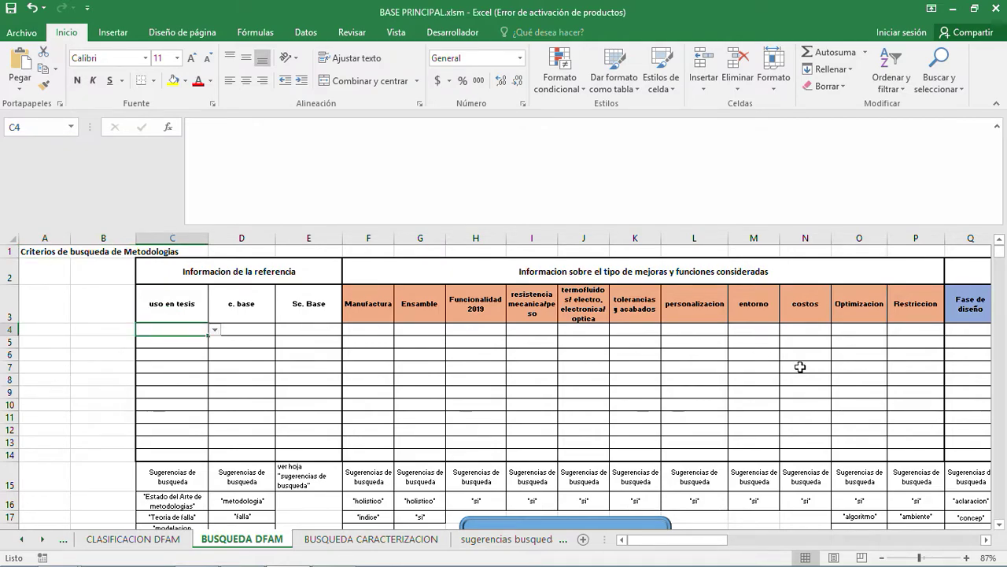
pyautogui.moveTo(707, 542)
pyautogui.mouseDown()
pyautogui.moveTo(748, 543)
pyautogui.moveTo(707, 543)
pyautogui.mouseUp()
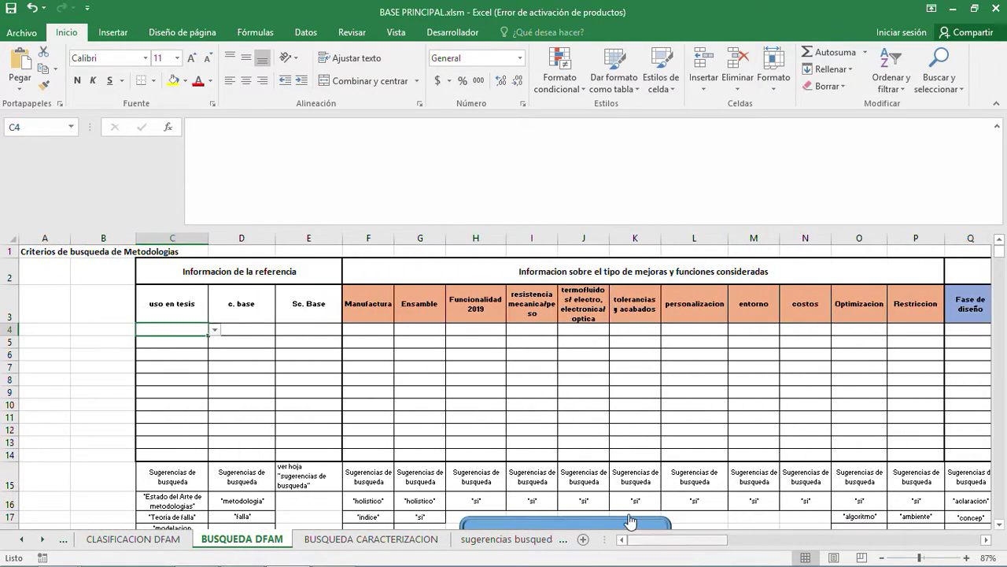
pyautogui.click(257, 330)
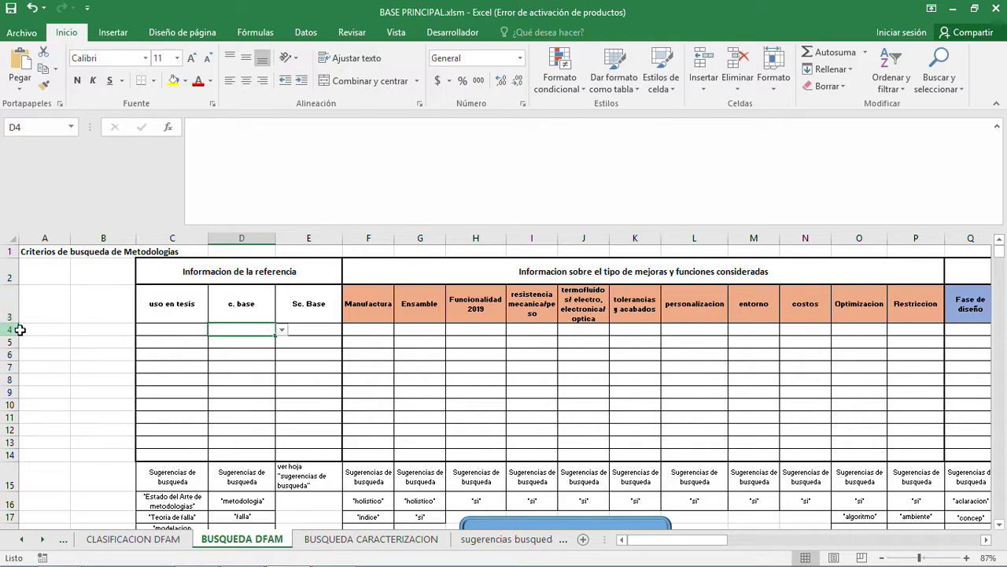
pyautogui.click(163, 327)
pyautogui.press('Right')
pyautogui.press('Right')
pyautogui.press('Right')
pyautogui.press('Right')
pyautogui.press('Right')
pyautogui.press('Right')
pyautogui.press('Right')
pyautogui.press('Right')
pyautogui.press('Right')
pyautogui.press('Right')
pyautogui.press('Right')
pyautogui.press('Right')
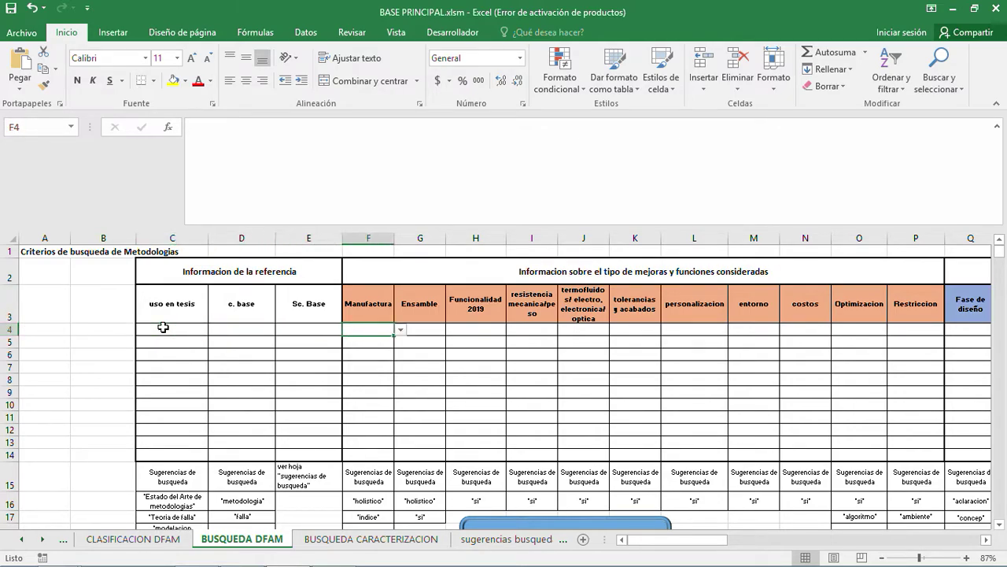
pyautogui.press('Right')
pyautogui.press('Right')
pyautogui.press('Right')
pyautogui.press('Right')
pyautogui.press('Right')
pyautogui.press('Right')
pyautogui.press('Right')
pyautogui.press('Right')
pyautogui.press('Right')
pyautogui.press('Right')
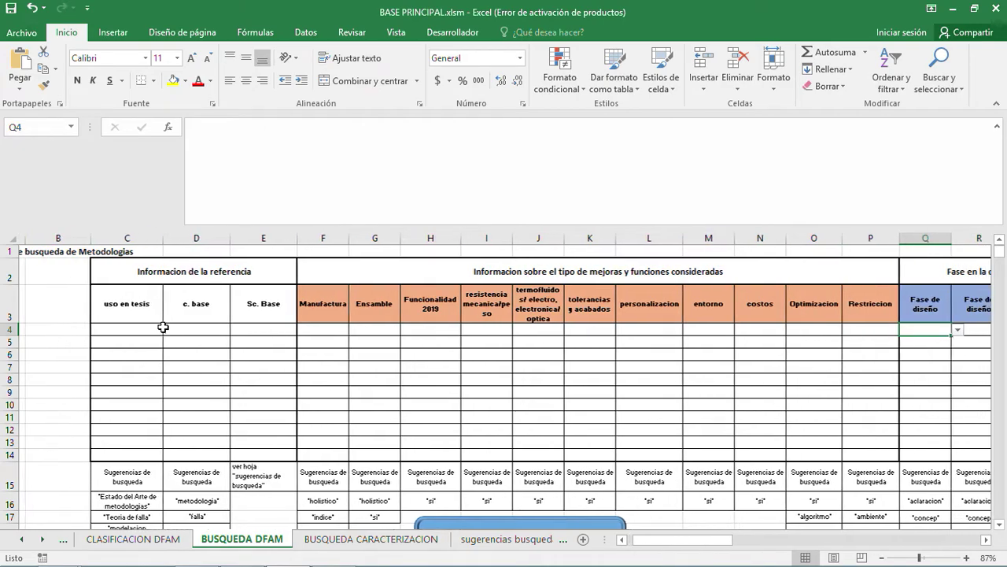
pyautogui.press('Left')
pyautogui.press('Left')
pyautogui.press('Left')
pyautogui.press('Left')
pyautogui.press('Left')
pyautogui.press('Left')
pyautogui.press('Left')
pyautogui.press('Left')
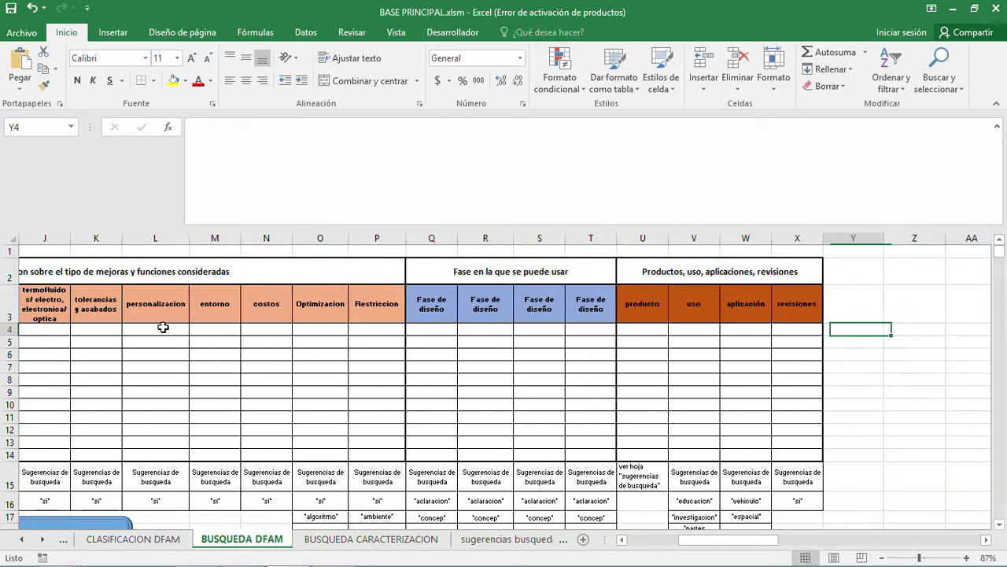
pyautogui.press('Left')
pyautogui.press('Left')
pyautogui.press('Left')
pyautogui.press('Left')
pyautogui.press('Left')
pyautogui.press('Left')
pyautogui.press('Left')
pyautogui.press('Left')
pyautogui.press('Left')
pyautogui.press('Left')
pyautogui.press('Left')
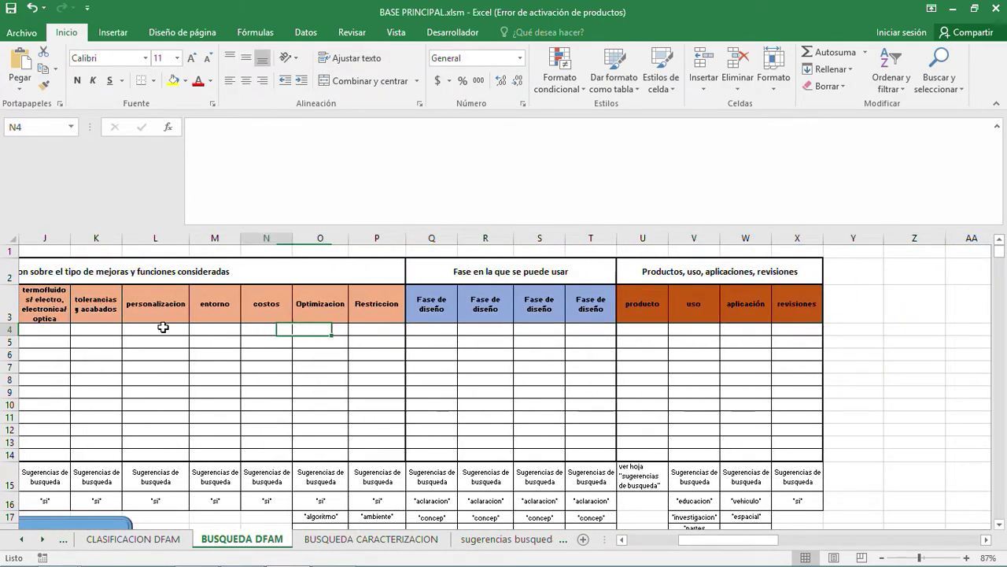
pyautogui.press('Left')
pyautogui.press('Left')
pyautogui.press('Left')
pyautogui.press('Left')
pyautogui.press('Left')
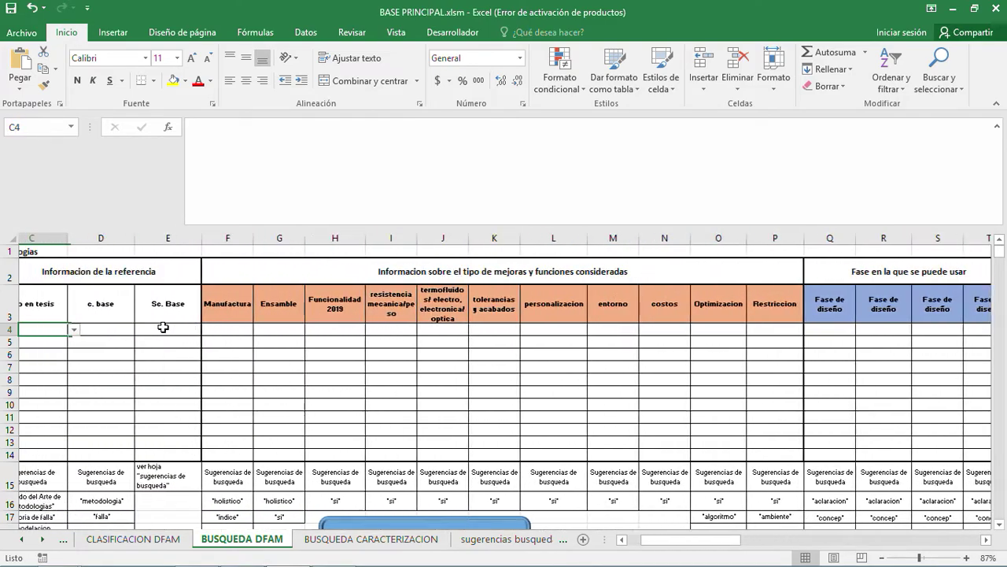
pyautogui.press('Right')
pyautogui.press('Right')
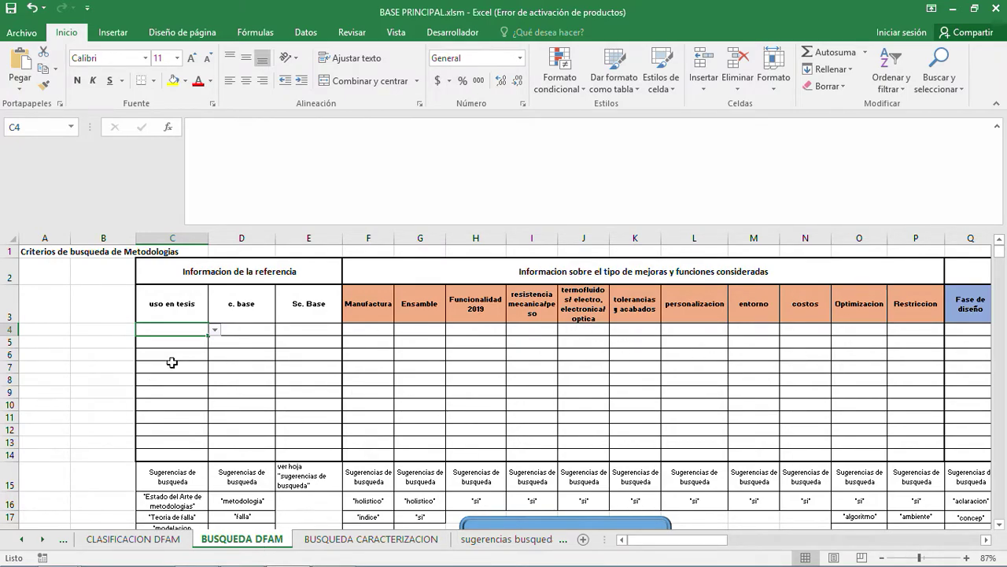
# Select the first criteria row from C4 across to the revisiones column, and return to the start of the row.
pyautogui.click(171, 390)
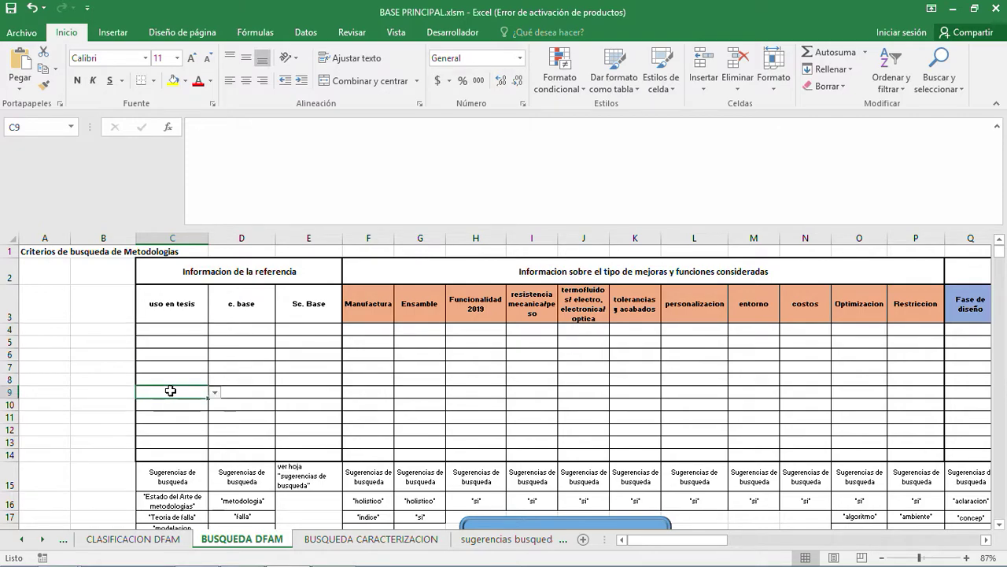
pyautogui.click(188, 331)
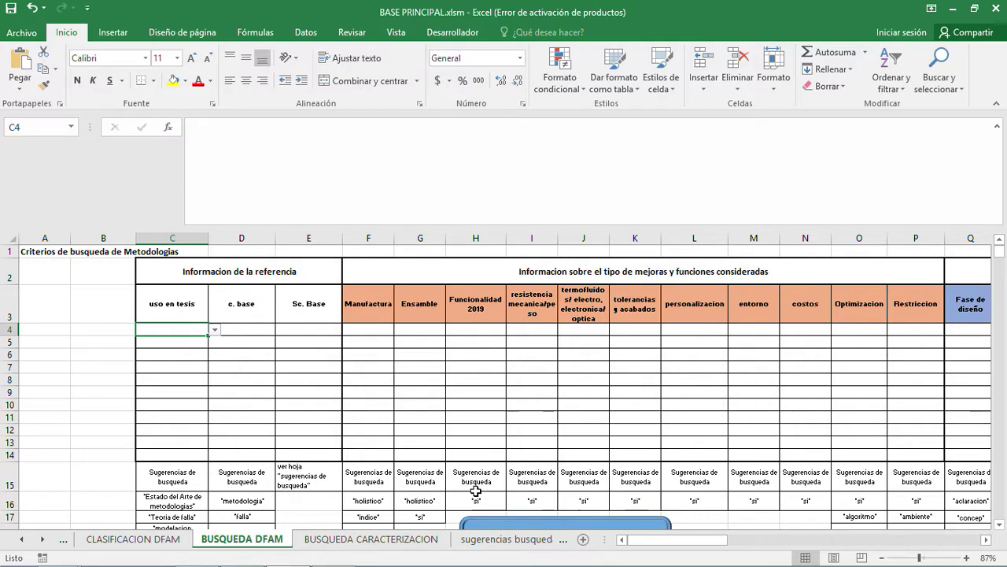
pyautogui.click(175, 345)
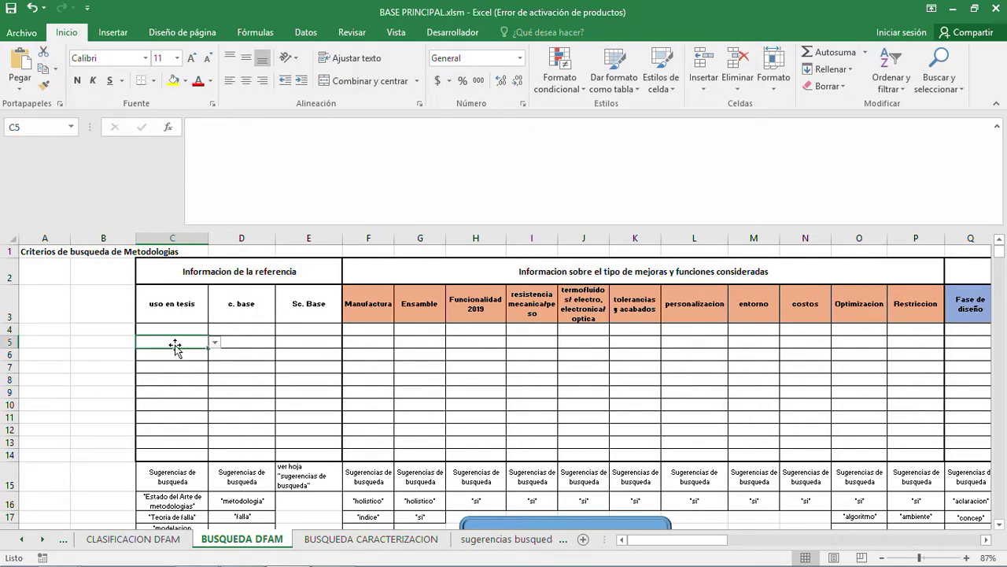
pyautogui.click(167, 332)
pyautogui.hotkey('shift', 'Right')
pyautogui.hotkey('shift', 'Right')
pyautogui.hotkey('shift', 'Right')
pyautogui.hotkey('shift', 'Right')
pyautogui.hotkey('shift', 'Right')
pyautogui.hotkey('shift', 'Right')
pyautogui.hotkey('shift', 'Right')
pyautogui.hotkey('shift', 'Right')
pyautogui.hotkey('shift', 'Right')
pyautogui.hotkey('shift', 'Right')
pyautogui.hotkey('shift', 'Right')
pyautogui.hotkey('shift', 'Right')
pyautogui.hotkey('shift', 'Right')
pyautogui.hotkey('shift', 'Right')
pyautogui.hotkey('shift', 'Right')
pyautogui.hotkey('shift', 'Right')
pyautogui.hotkey('shift', 'Right')
pyautogui.hotkey('shift', 'Right')
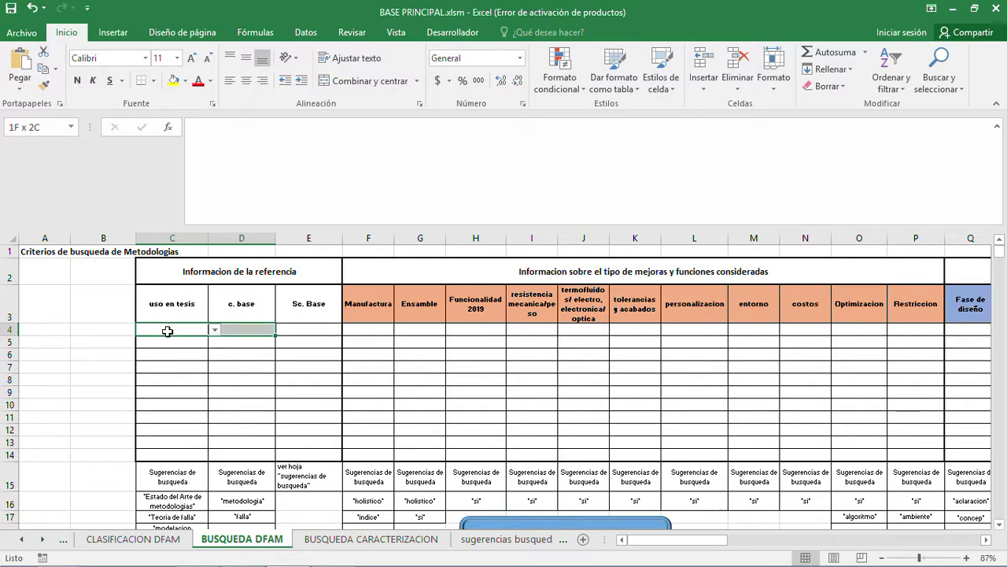
pyautogui.hotkey('shift', 'Right')
pyautogui.hotkey('shift', 'Right')
pyautogui.hotkey('shift', 'Right')
pyautogui.hotkey('shift', 'Right')
pyautogui.hotkey('shift', 'Right')
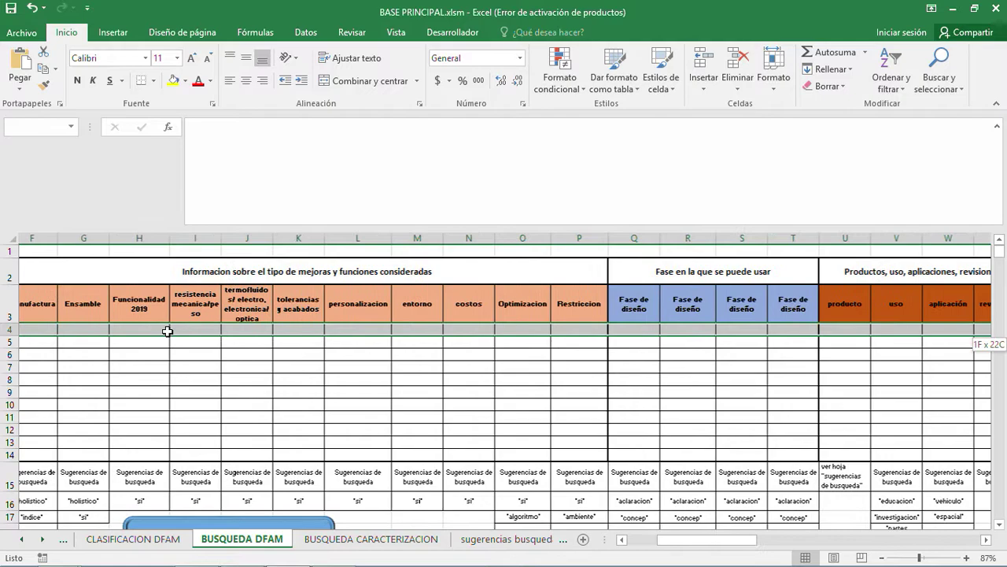
pyautogui.press('Home')
pyautogui.press('Right')
pyautogui.press('Right')
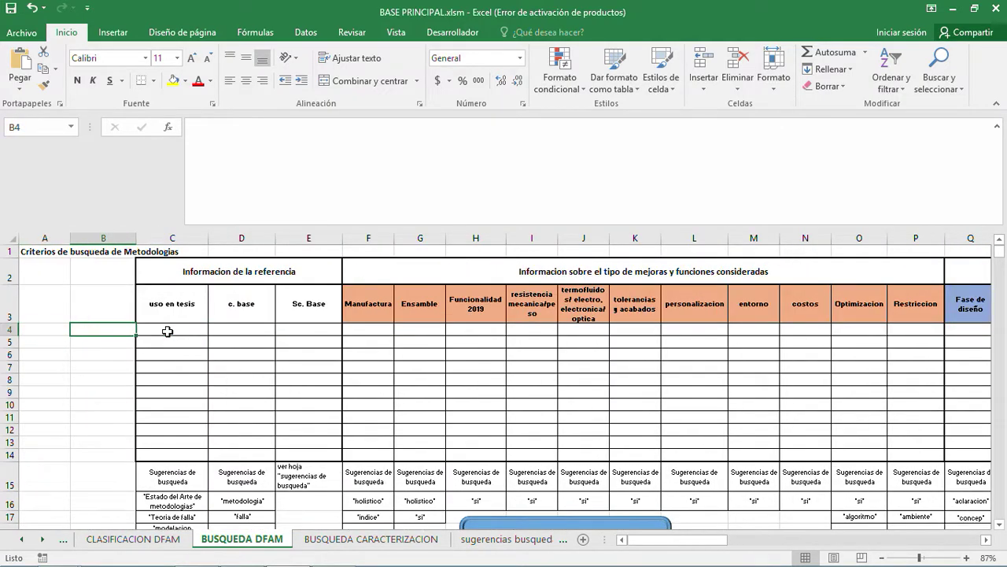
# Review the suggested options offered in the list of cell C4 under uso en tesis.
pyautogui.click(214, 330)
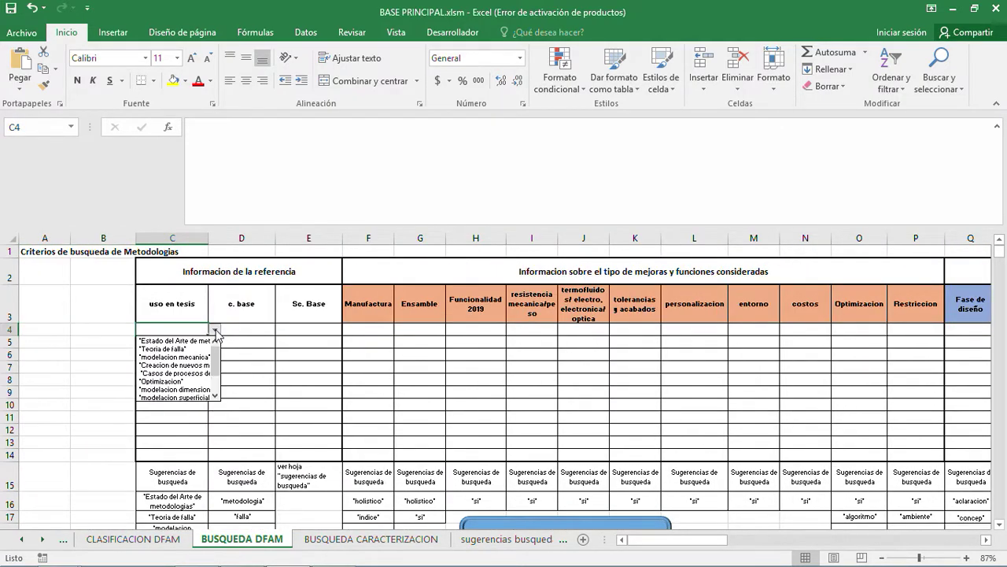
pyautogui.scroll(-1, 219, 379)
pyautogui.scroll(3, 217, 362)
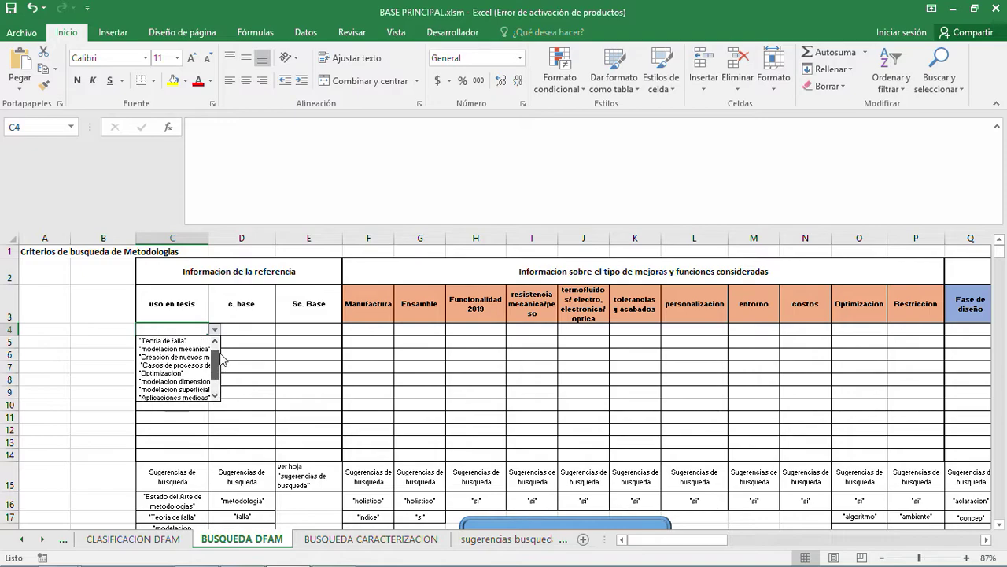
pyautogui.click(241, 347)
# Select the remaining criteria cells C5:C14 in the uso en tesis column.
pyautogui.click(188, 341)
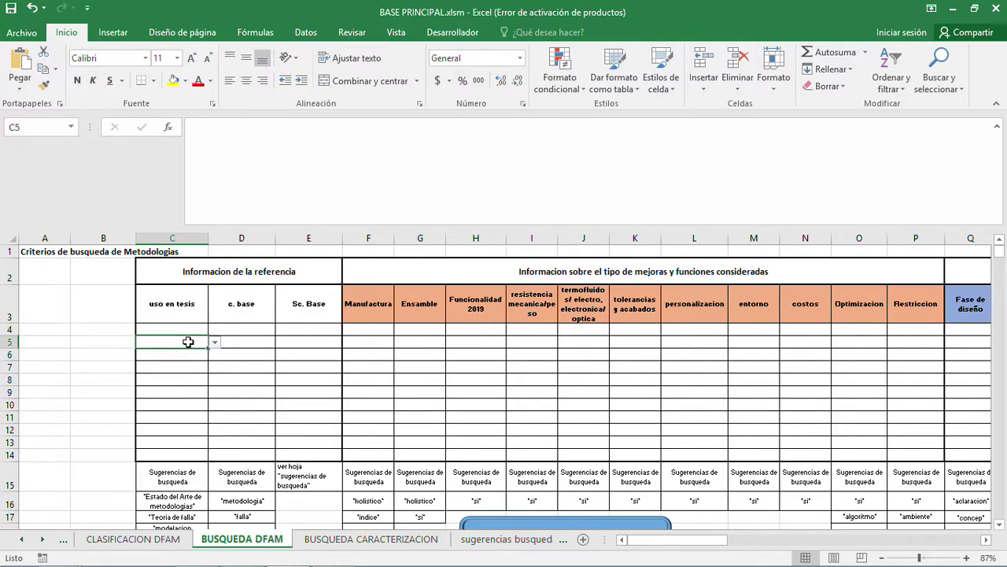
pyautogui.hotkey('shift', 'Down')
pyautogui.hotkey('shift', 'Down')
pyautogui.hotkey('shift', 'Down')
pyautogui.hotkey('shift', 'Down')
pyautogui.hotkey('shift', 'Down')
pyautogui.hotkey('shift', 'Down')
pyautogui.hotkey('shift', 'Down')
pyautogui.hotkey('shift', 'Down')
pyautogui.hotkey('shift', 'Down')
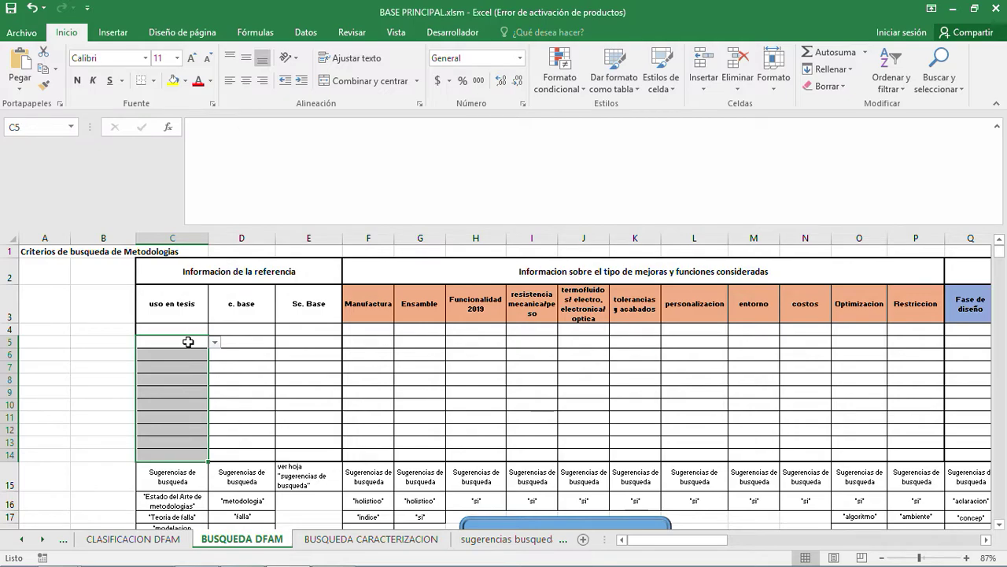
# Go to the BASE PRINCIPAL sheet and browse its reference records, including names, authors, journals and thesis use.
pyautogui.click(24, 539)
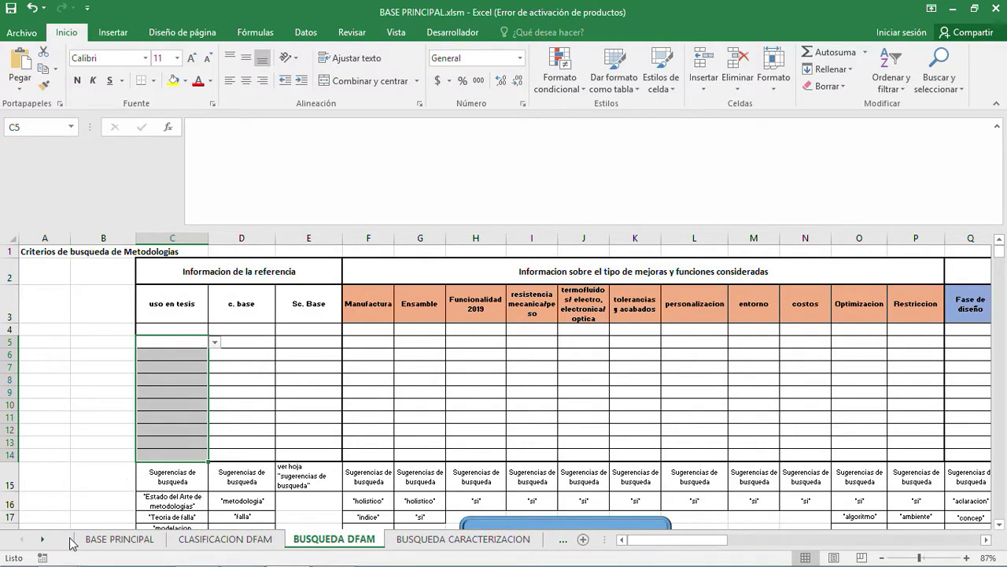
pyautogui.click(117, 540)
pyautogui.scroll(-13, 275, 399)
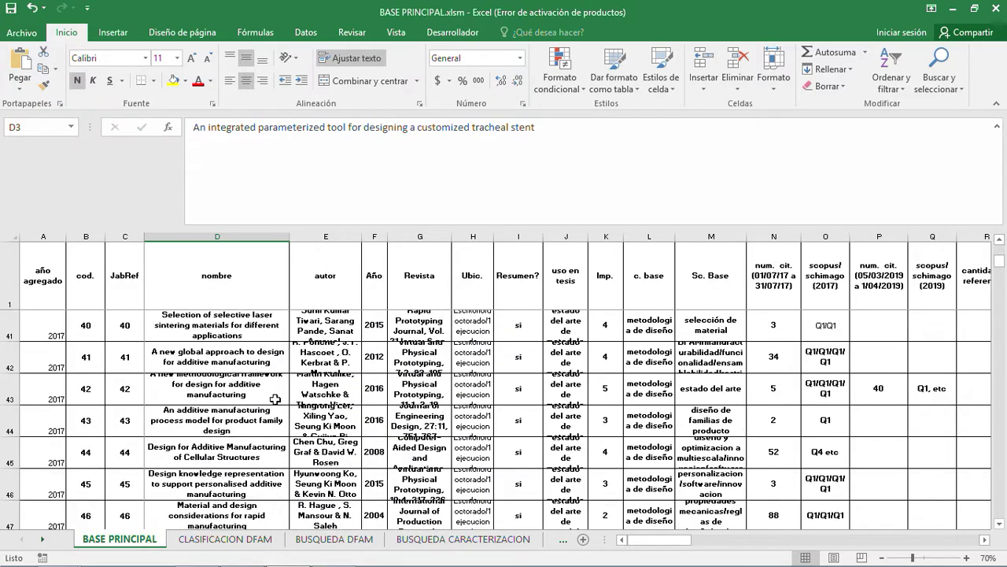
pyautogui.scroll(-12, 275, 399)
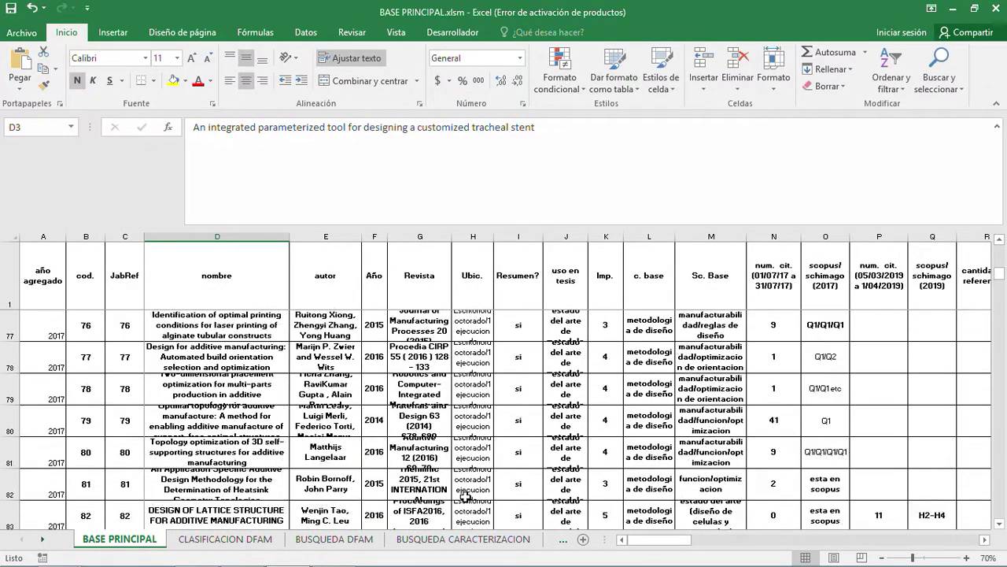
pyautogui.scroll(12, 465, 494)
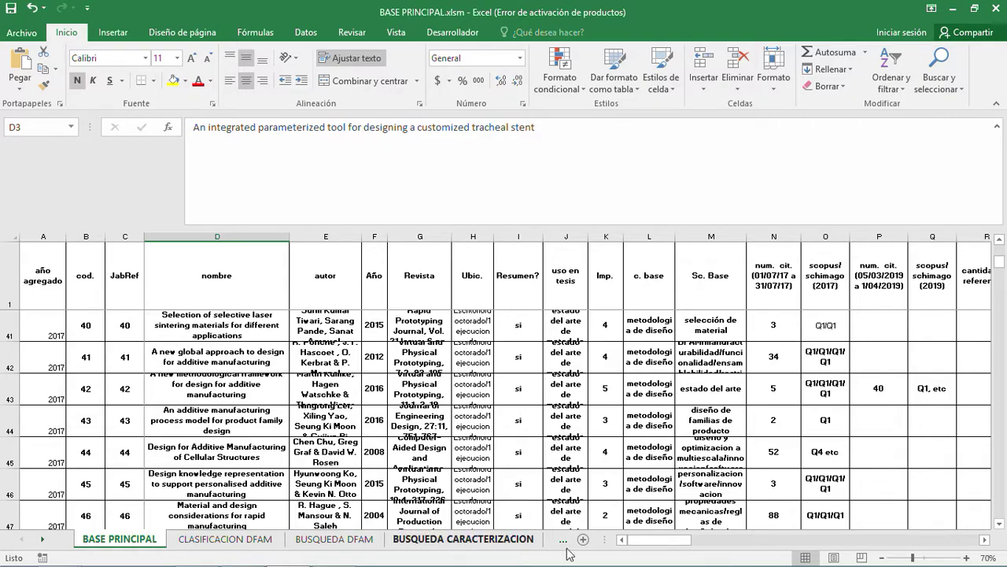
# Examine the innovation, improvement type and functionality columns in BASE PRINCIPAL, then the bibliographic data of the 2021 and 2019 records.
pyautogui.moveTo(663, 540); pyautogui.dragTo(775, 551)
pyautogui.scroll(-2, 554, 421)
pyautogui.scroll(-20, 554, 420)
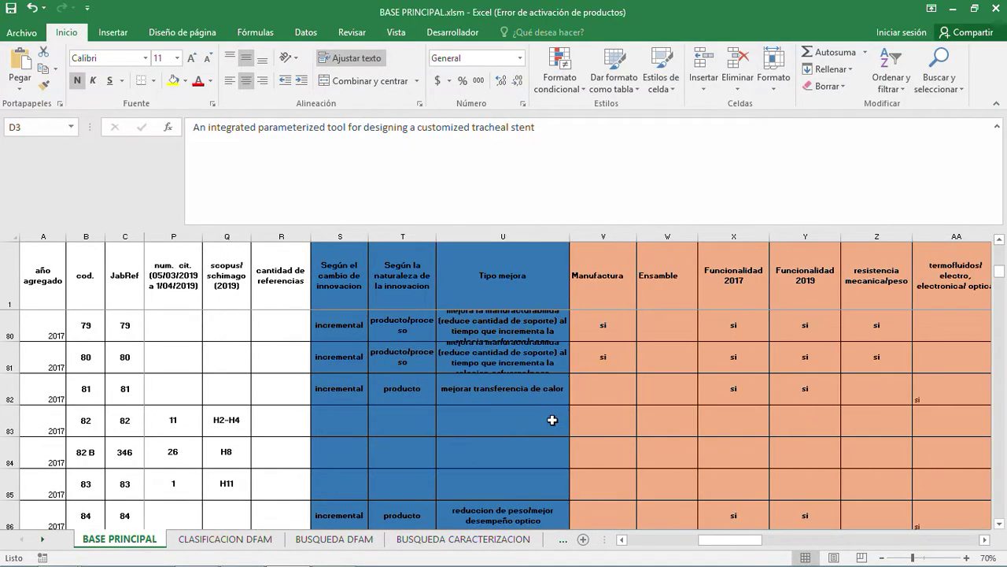
pyautogui.moveTo(1000, 285); pyautogui.dragTo(1005, 356)
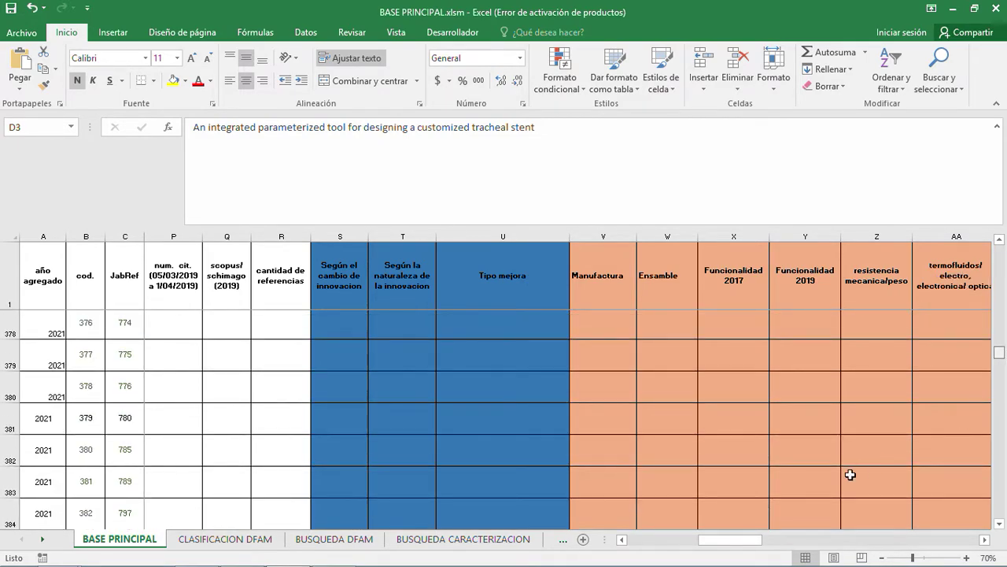
pyautogui.moveTo(740, 542); pyautogui.dragTo(566, 546)
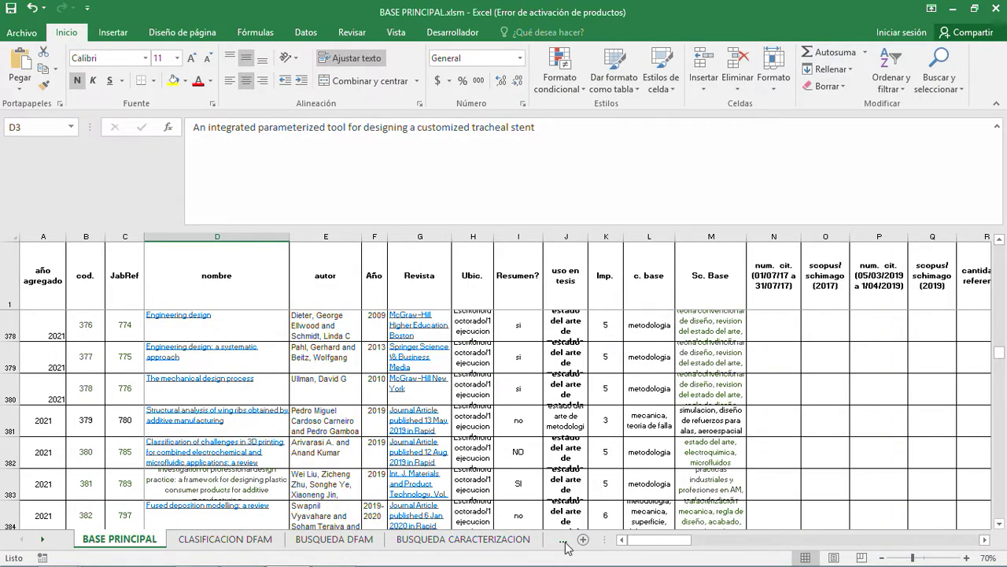
pyautogui.scroll(20, 532, 441)
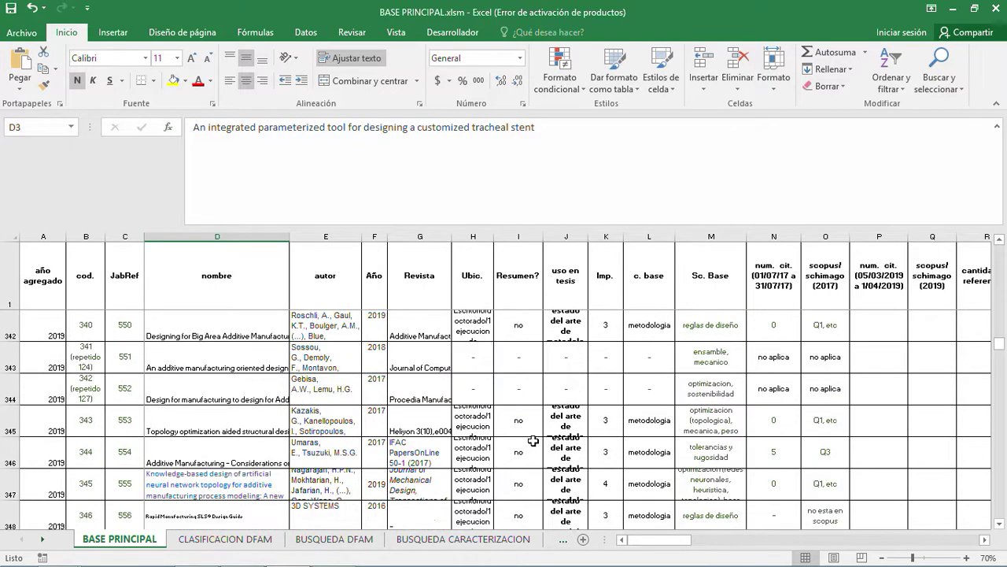
pyautogui.scroll(6, 533, 441)
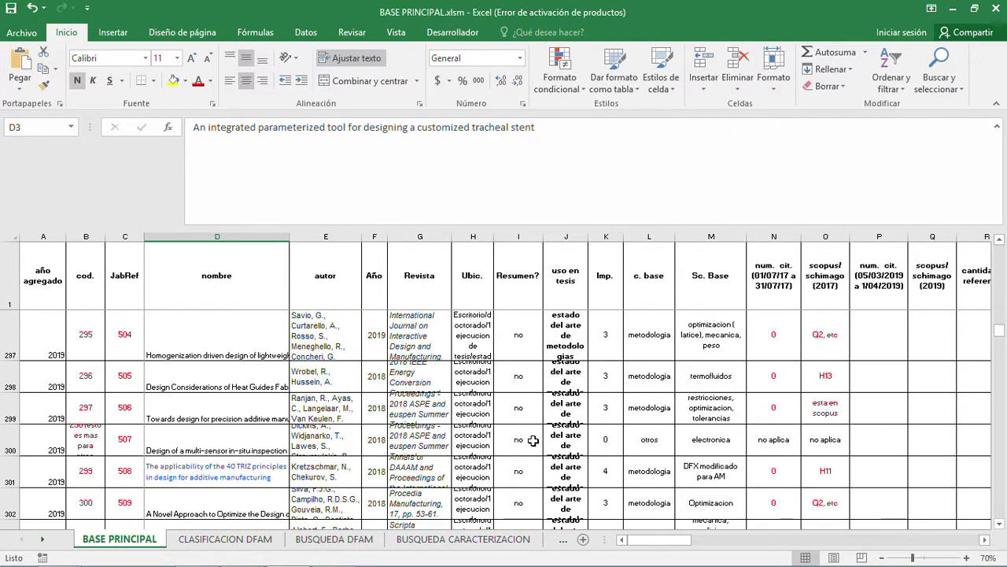
# Return to the BUSQUEDA DFAM sheet and review its criteria grid, the search suggestions beneath it and the Buscar Metodologia(s) button.
pyautogui.scroll(6, 533, 441)
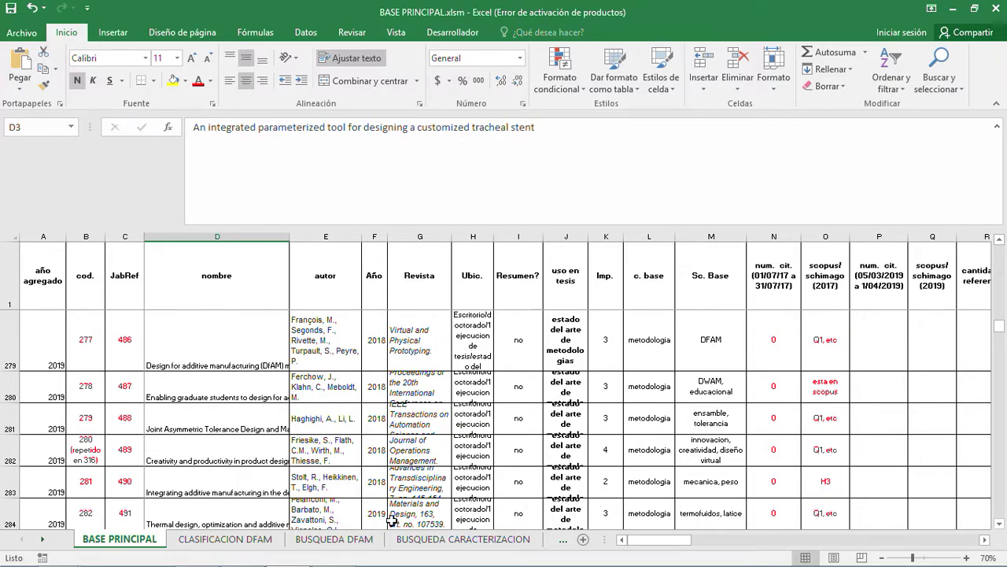
pyautogui.click(306, 544)
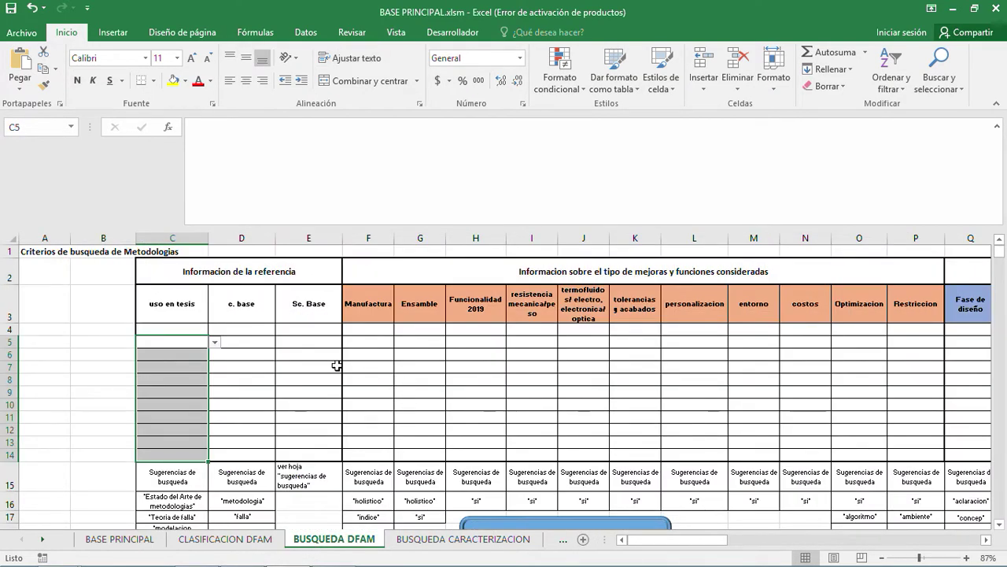
pyautogui.click(247, 372)
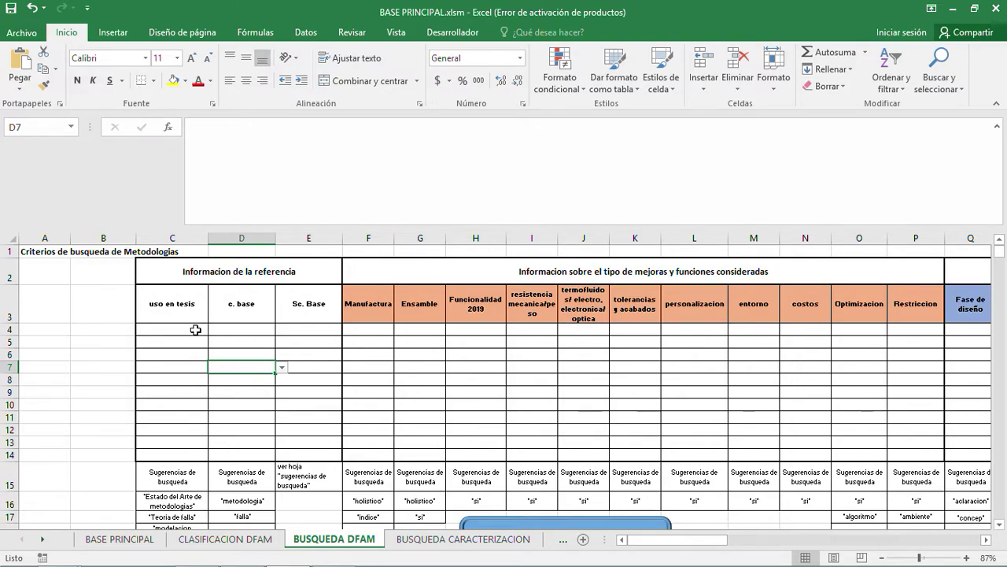
pyautogui.moveTo(700, 542)
pyautogui.mouseDown()
pyautogui.moveTo(757, 549)
pyautogui.moveTo(687, 543)
pyautogui.mouseUp()
pyautogui.scroll(-6, 595, 421)
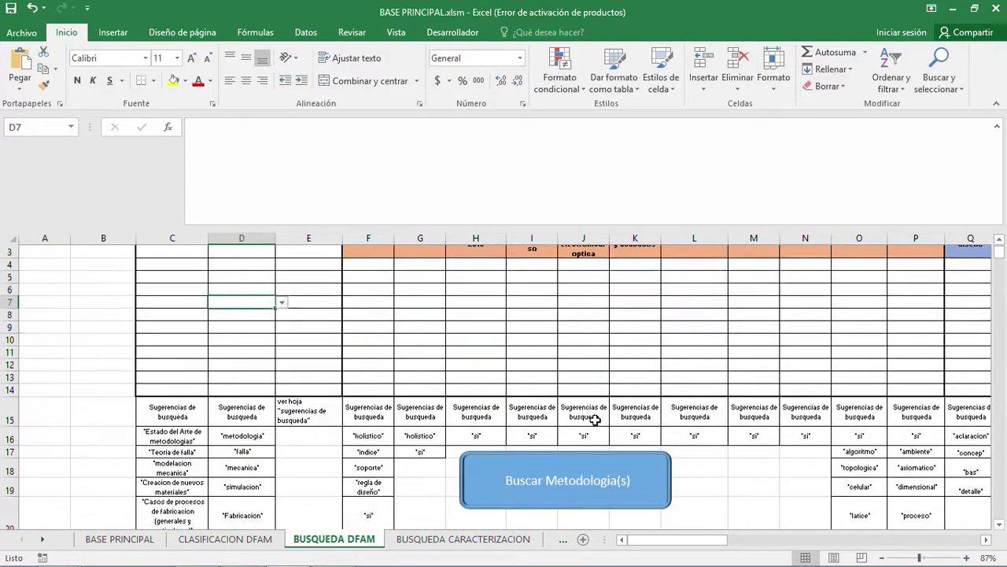
pyautogui.scroll(6, 595, 421)
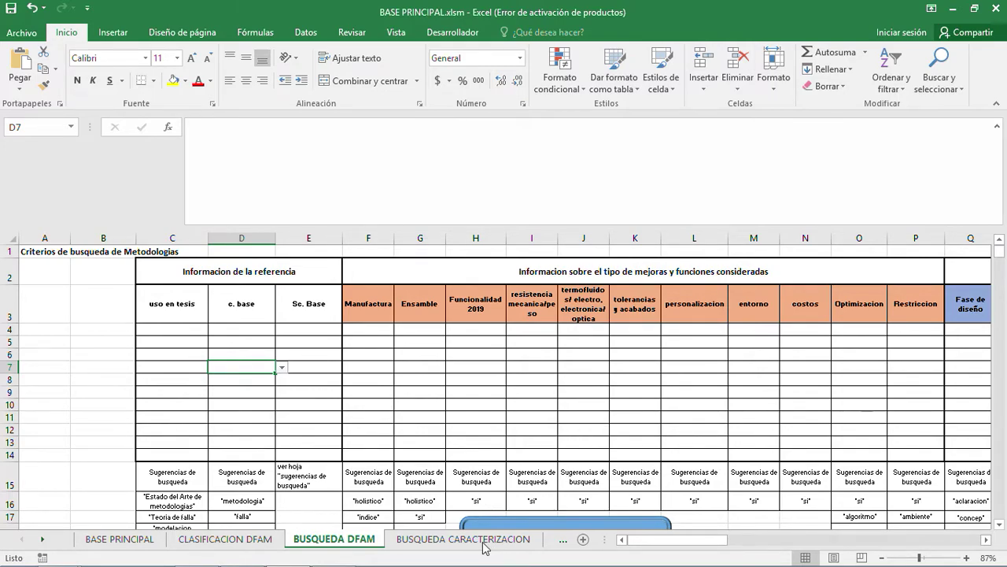
pyautogui.scroll(-3, 543, 450)
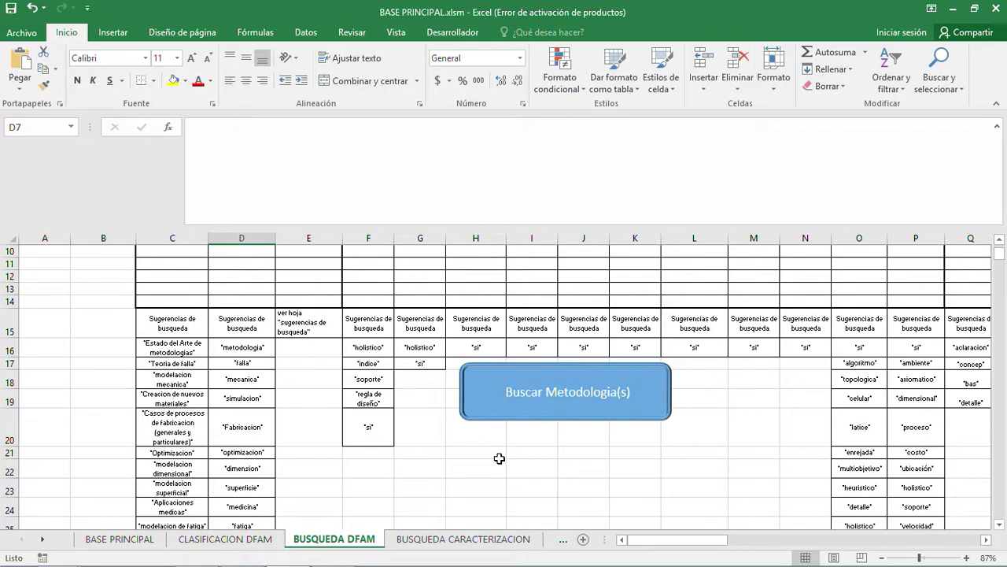
# Display the advanced filter option among the data tools, then select the first criteria cell, C4, under uso en tesis.
pyautogui.click(316, 35)
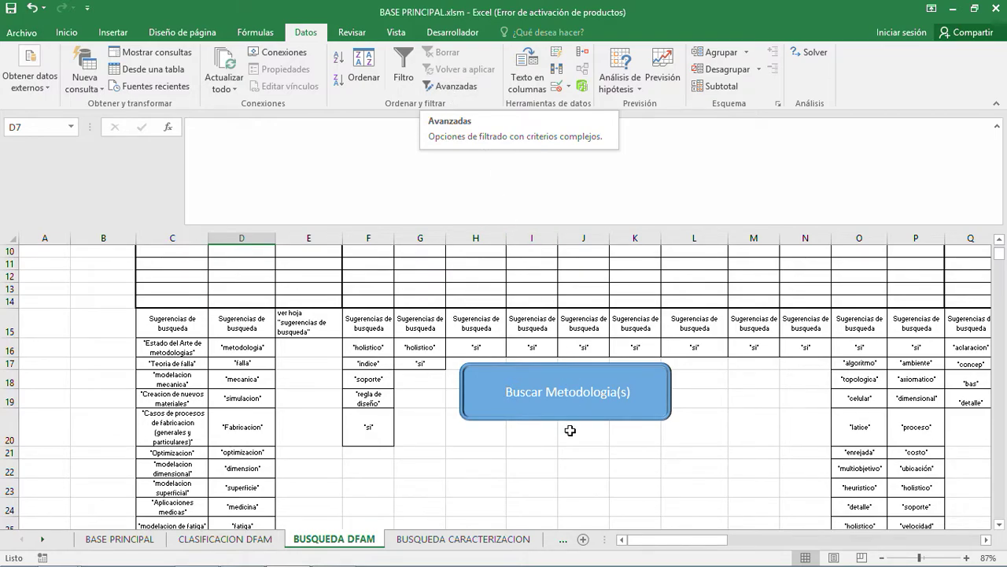
pyautogui.scroll(3, 338, 270)
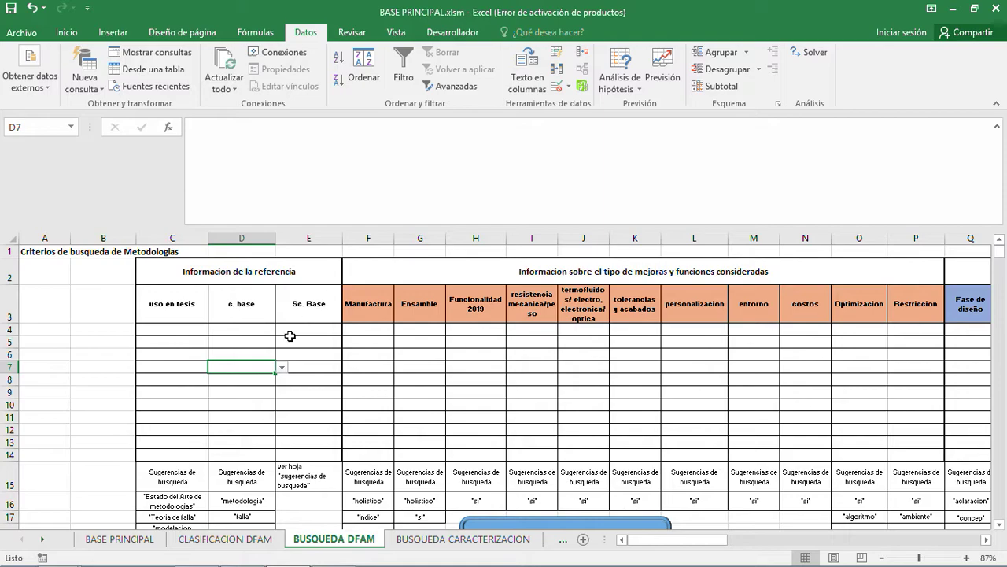
pyautogui.click(187, 335)
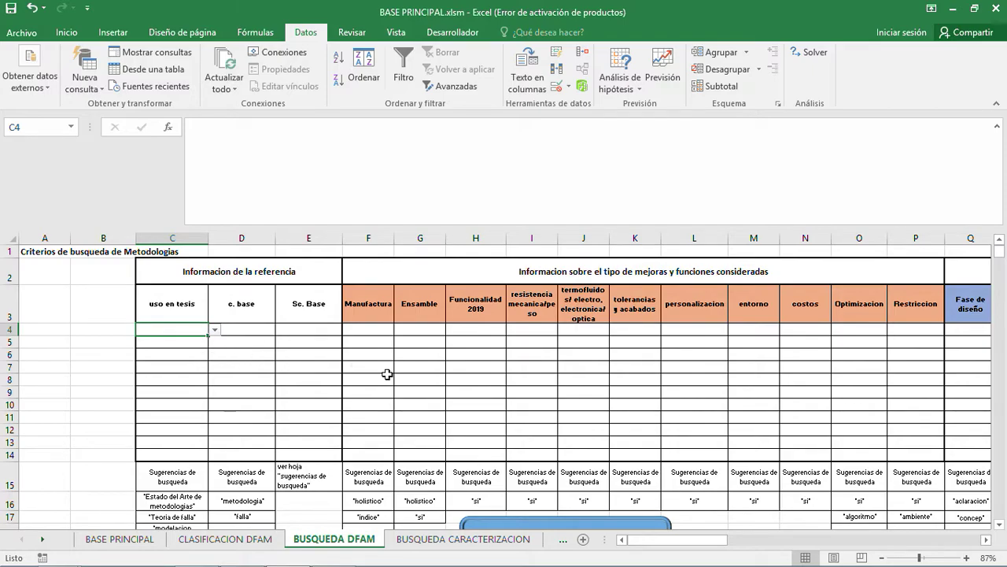
pyautogui.moveTo(722, 543)
pyautogui.mouseDown()
pyautogui.moveTo(753, 541)
pyautogui.moveTo(720, 543)
pyautogui.mouseUp()
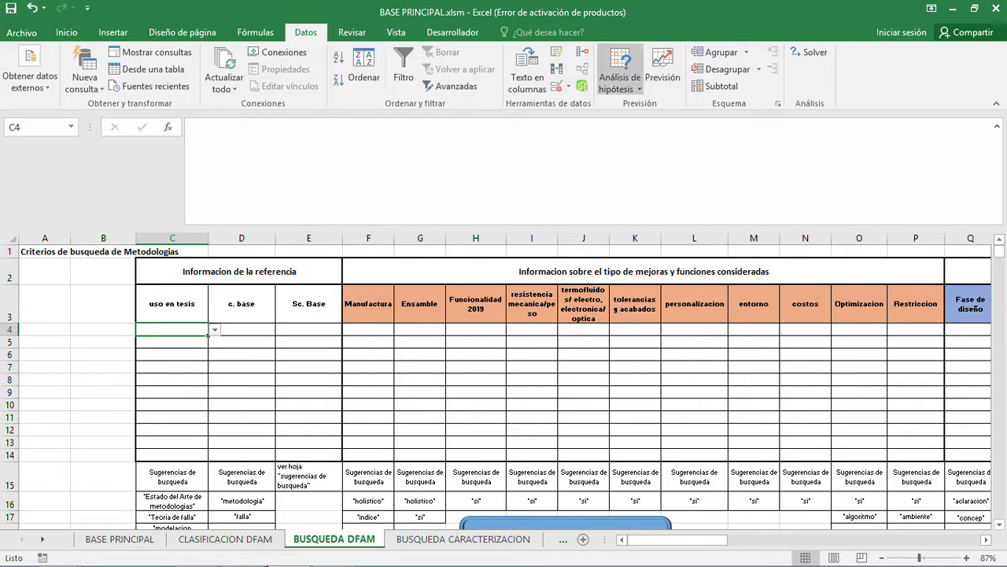
# Point out the criteria rows one by one by selecting the cells beside them in column B, from B4 down to B14.
pyautogui.moveTo(246, 556)
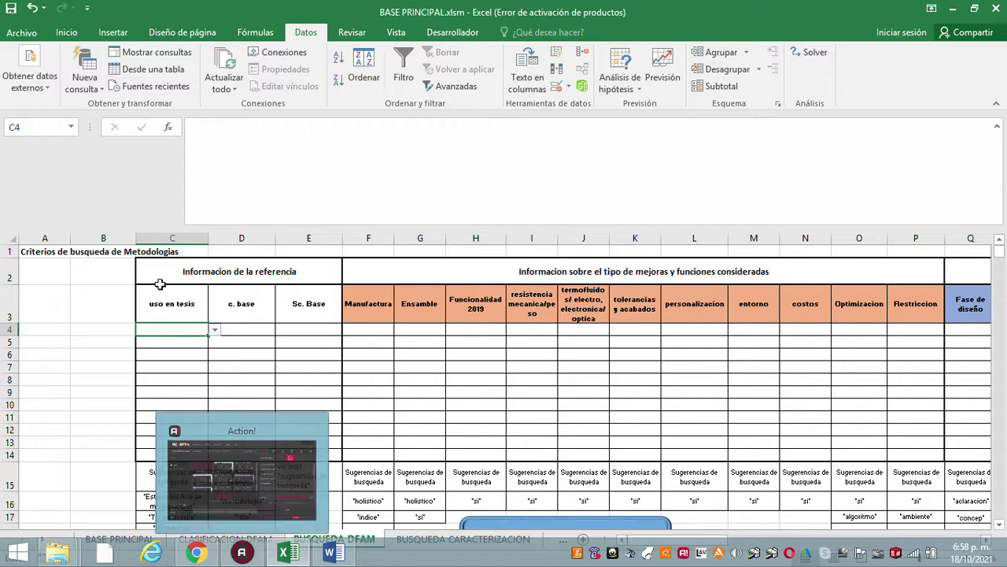
pyautogui.click(101, 325)
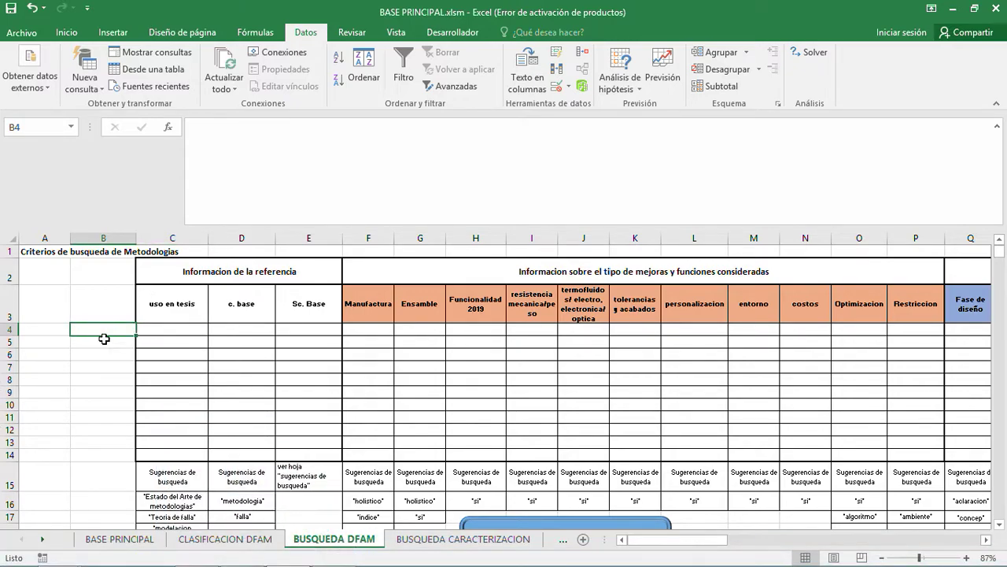
pyautogui.click(104, 340)
pyautogui.click(105, 354)
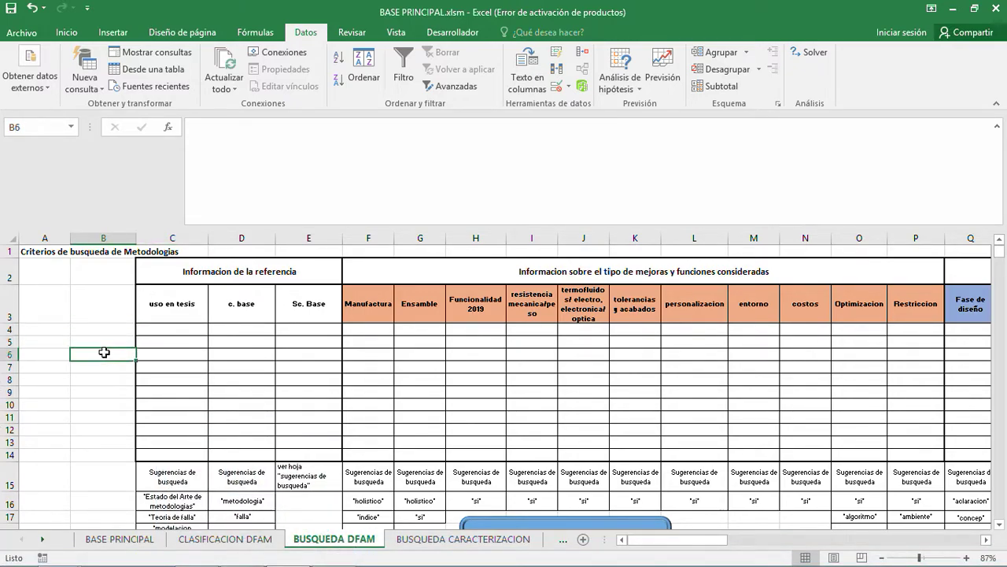
pyautogui.click(105, 367)
pyautogui.click(100, 380)
pyautogui.click(101, 392)
pyautogui.click(101, 410)
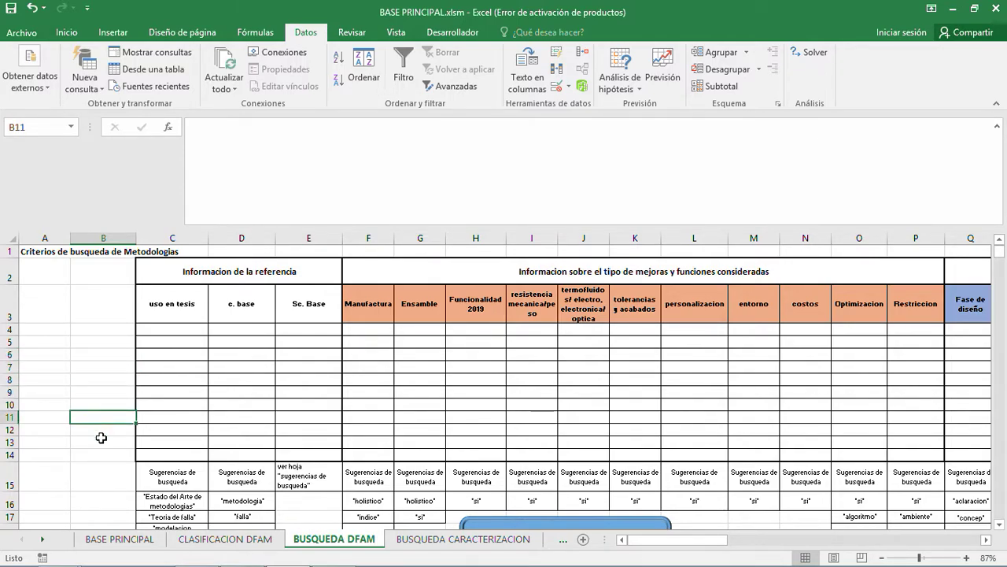
pyautogui.click(100, 427)
pyautogui.click(100, 441)
pyautogui.click(100, 454)
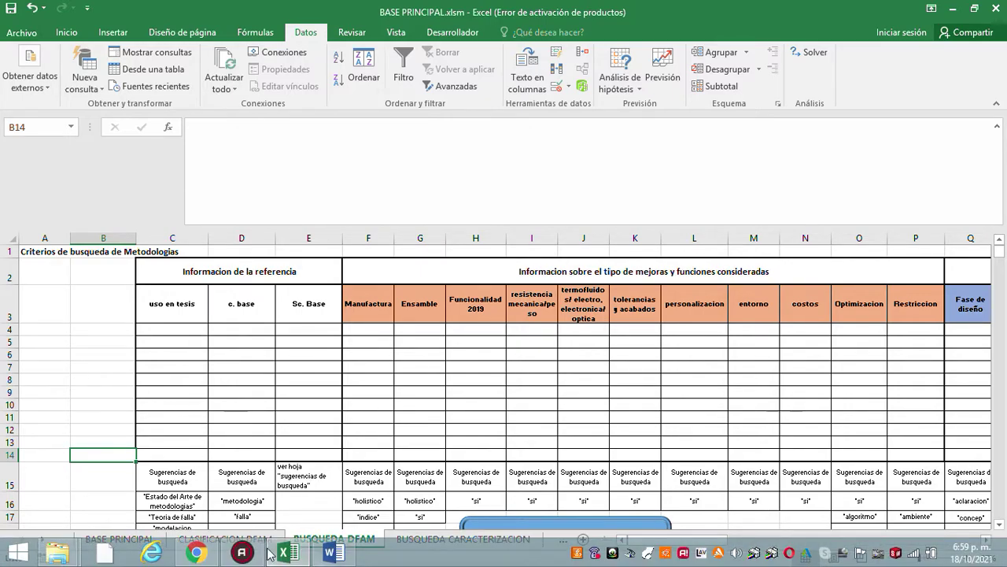
pyautogui.click(244, 554)
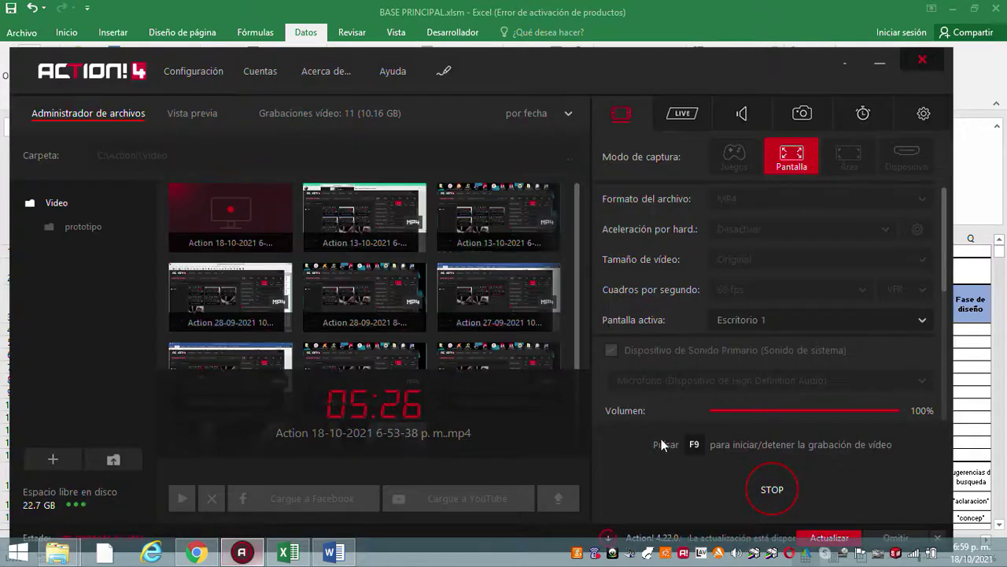